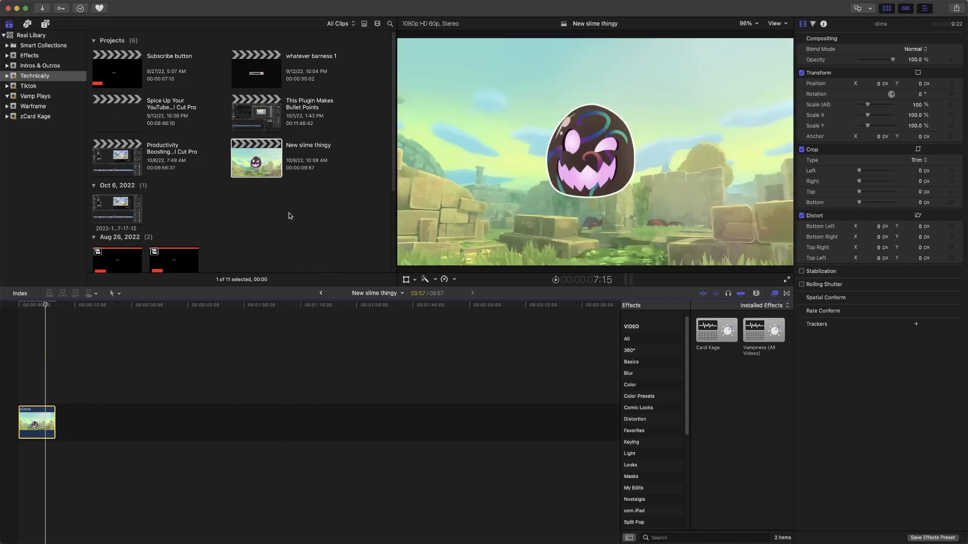
Duplicate the New slime thingy project under the name "New slime thingy shorts".
right_click(260, 161)
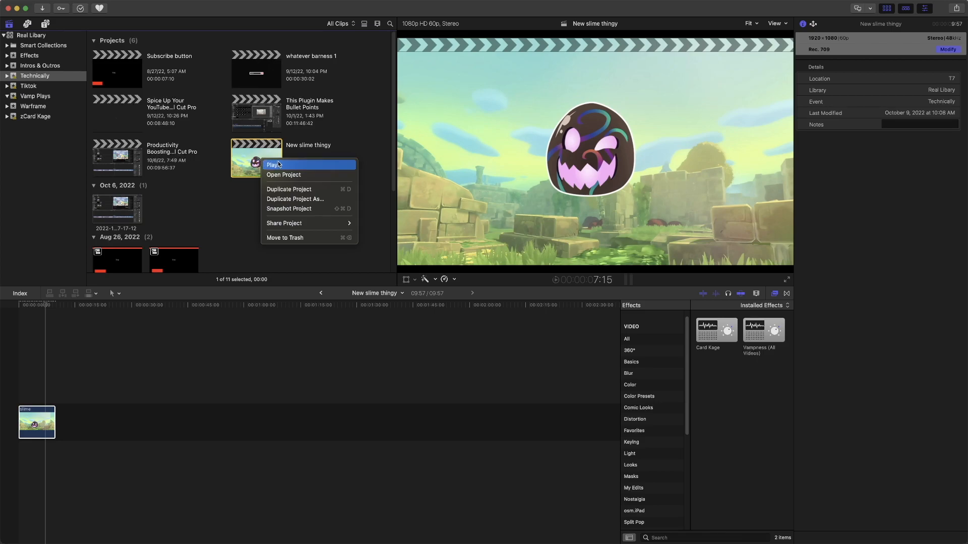
click(326, 199)
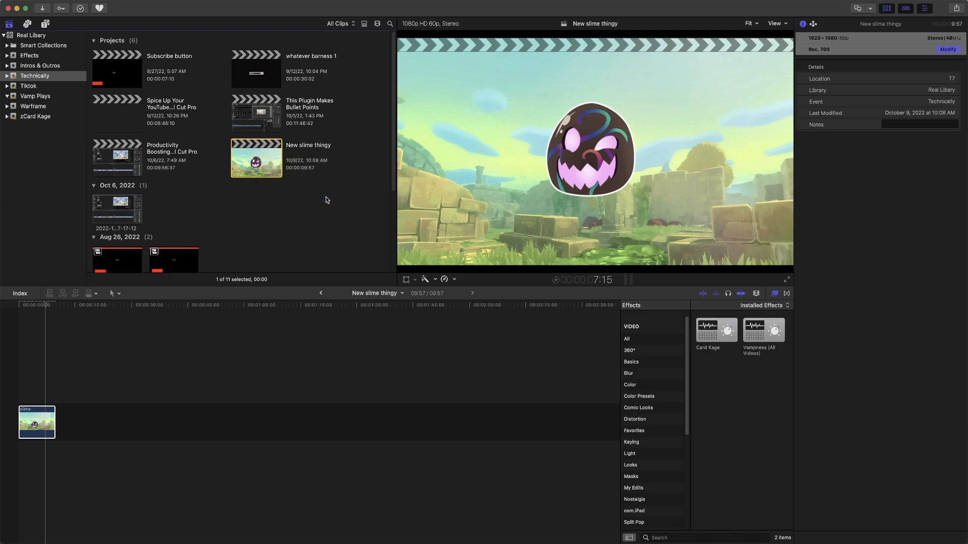
click(495, 204)
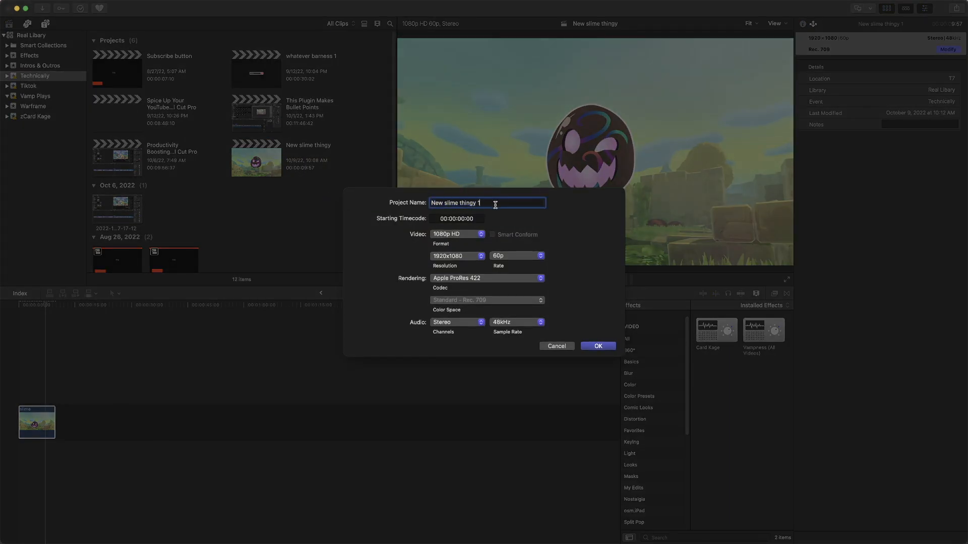
key(BackSpace)
text(shorts)
Give the duplicate a Vertical 1080x1920 format with Smart Conform enabled, create it and open it.
click(478, 235)
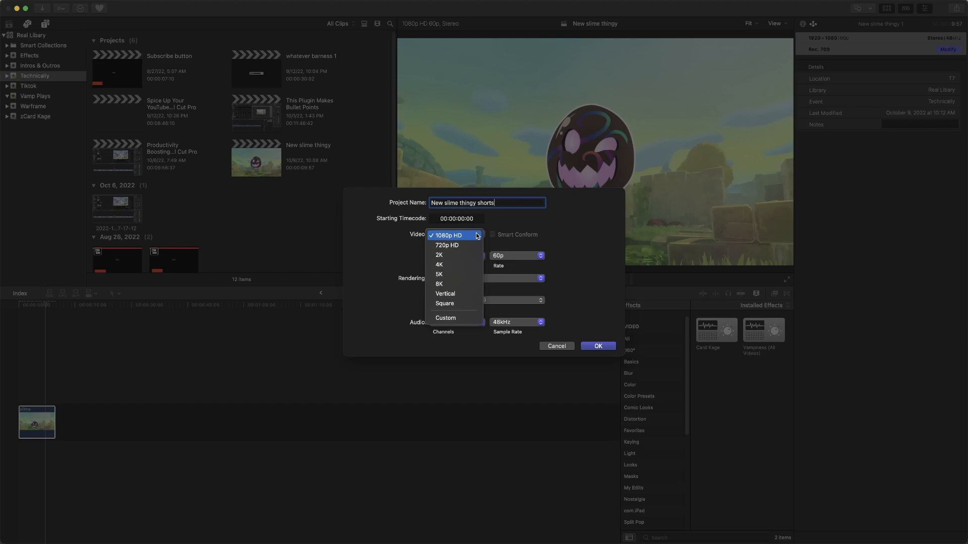
click(472, 297)
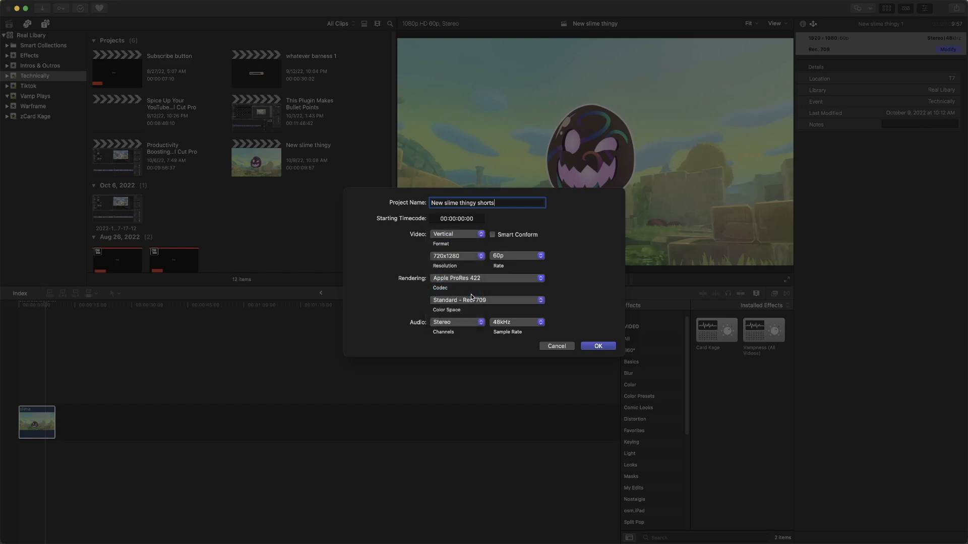
click(493, 236)
click(460, 256)
click(460, 268)
click(598, 347)
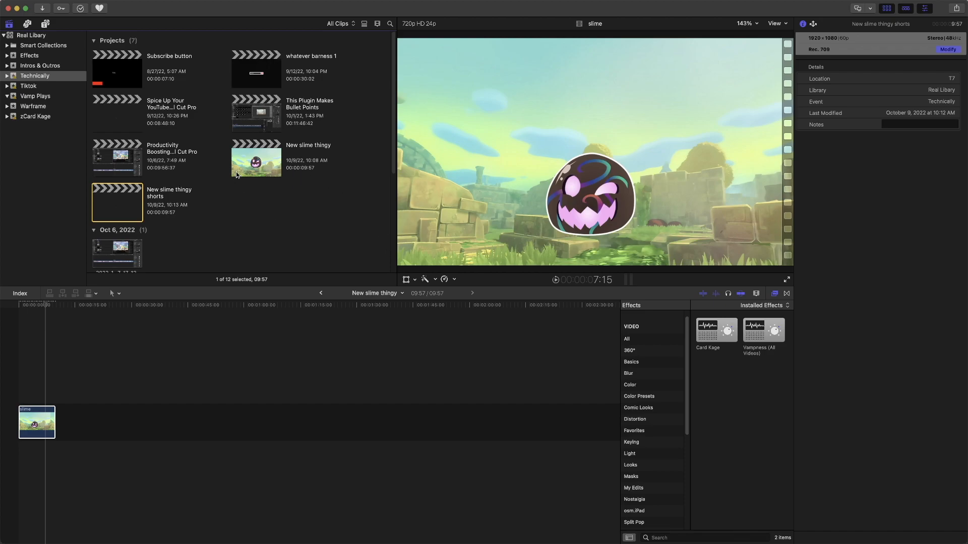
double_click(130, 204)
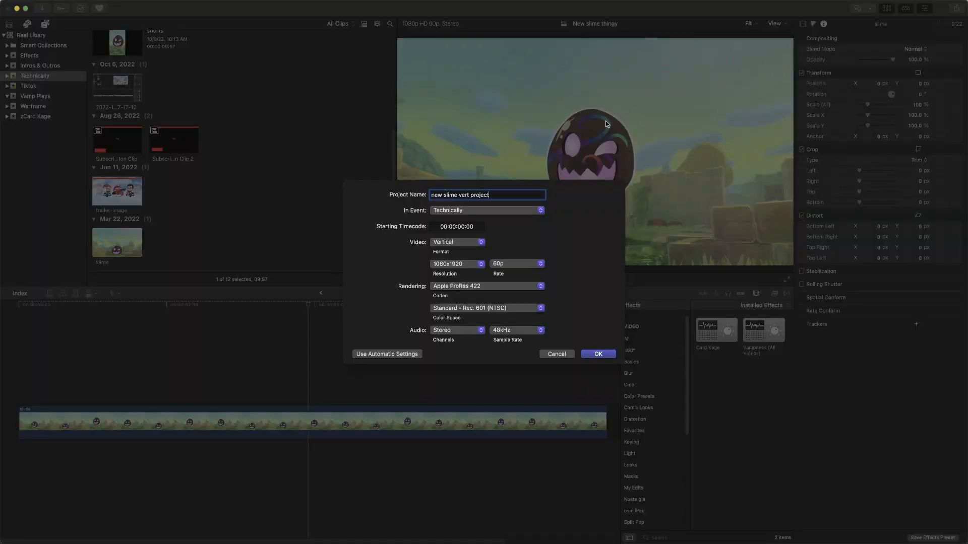
Create the vertical 1080x1920, 60p project "new slime vert project" and add the slime clip to its timeline.
click(598, 355)
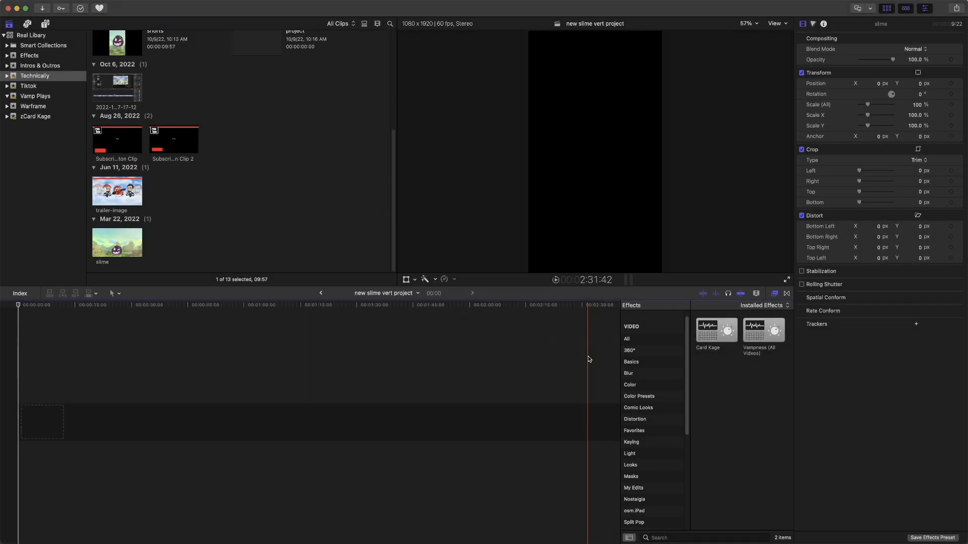
scroll(289, 220, up, 2)
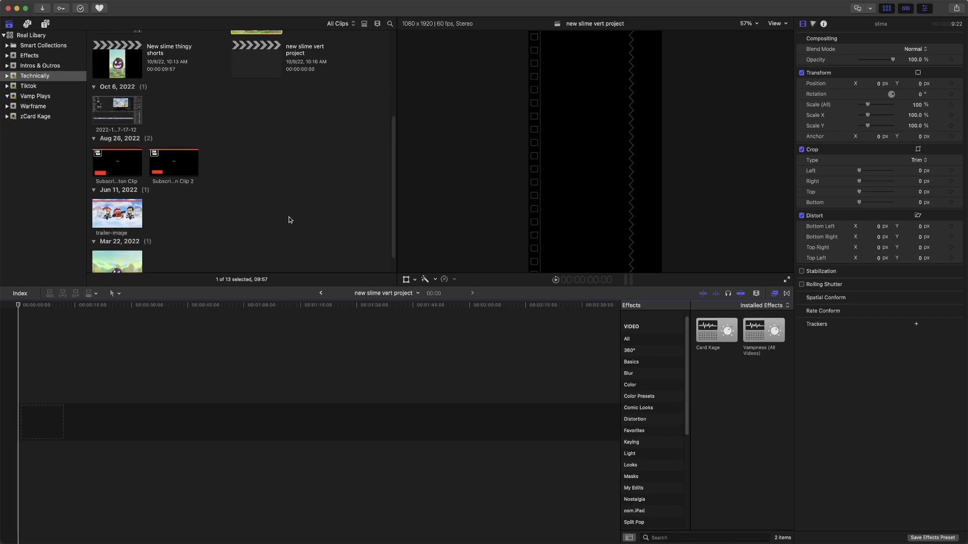
scroll(290, 220, up, 2)
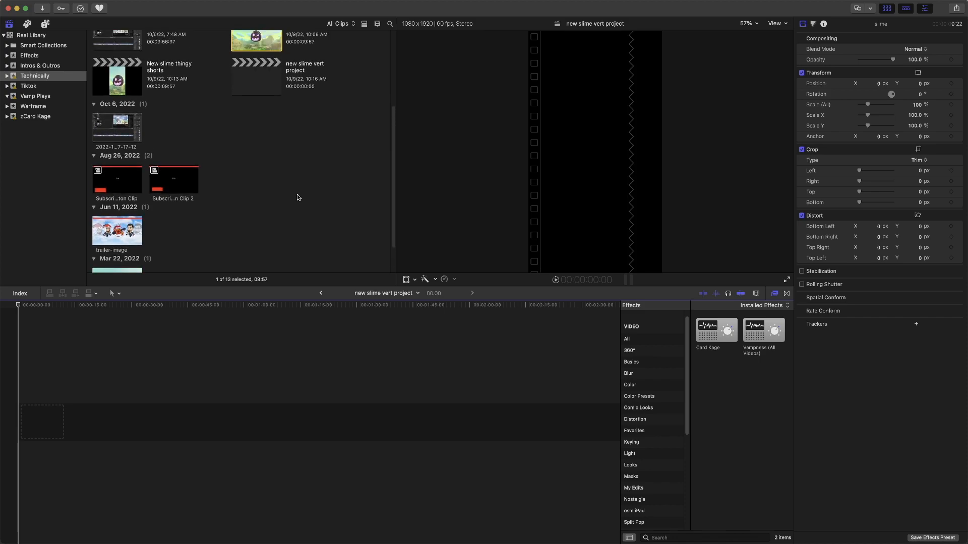
scroll(298, 197, down, 4)
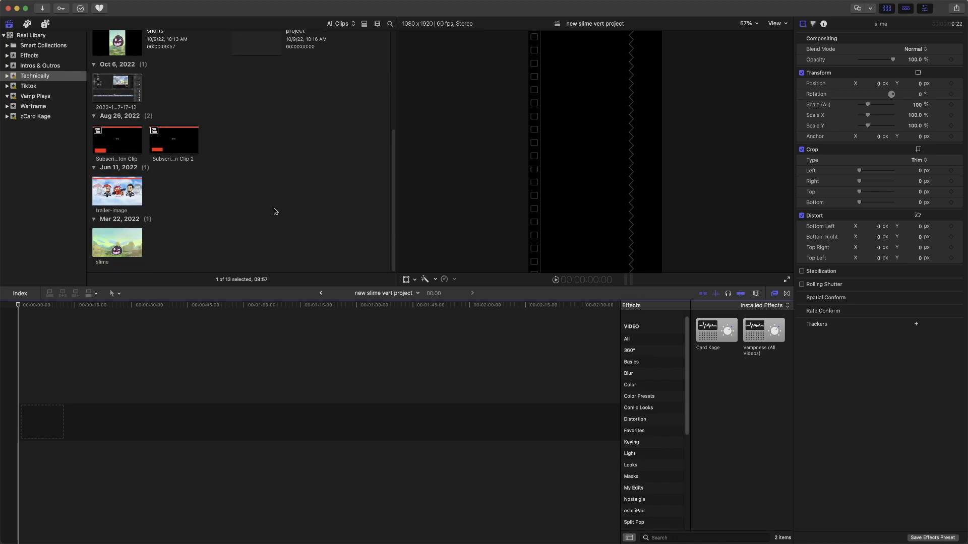
click(129, 252)
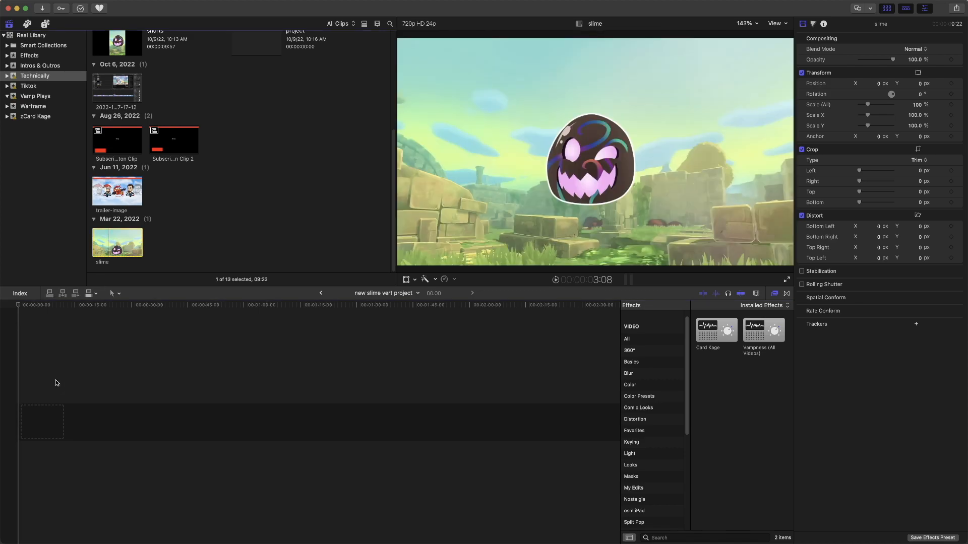
click(56, 384)
drag(113, 248, 41, 425)
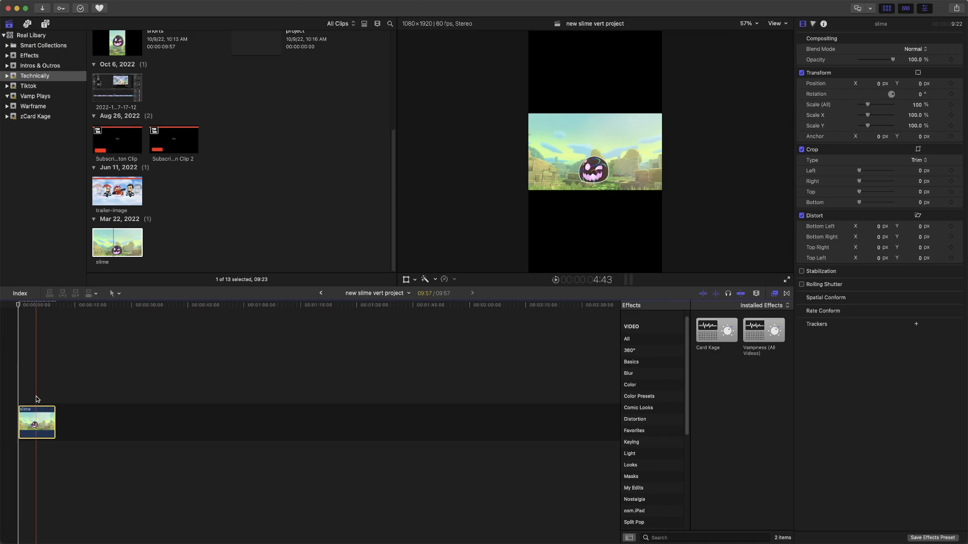
Set the slime clip's Spatial Conform type to Fill and scrub through the clip to review the framing.
click(30, 315)
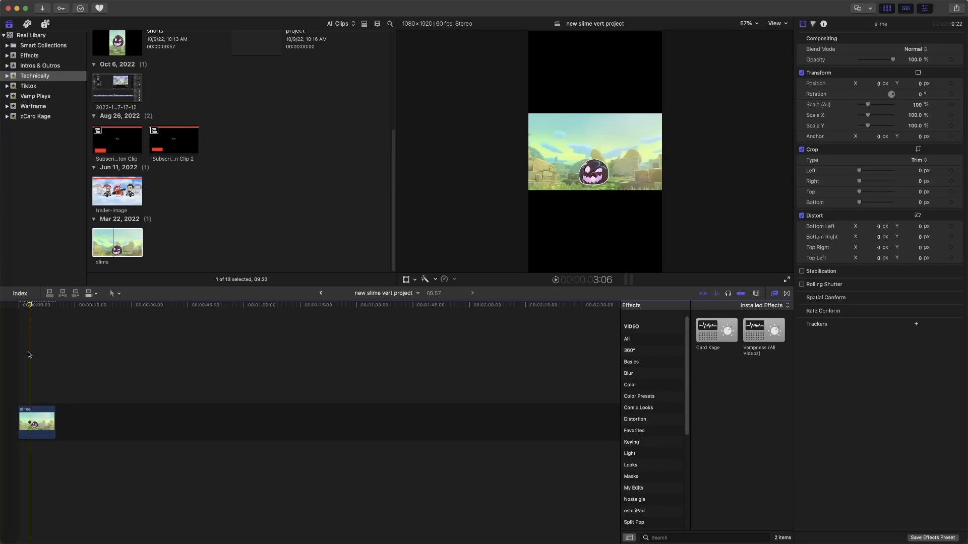
click(39, 419)
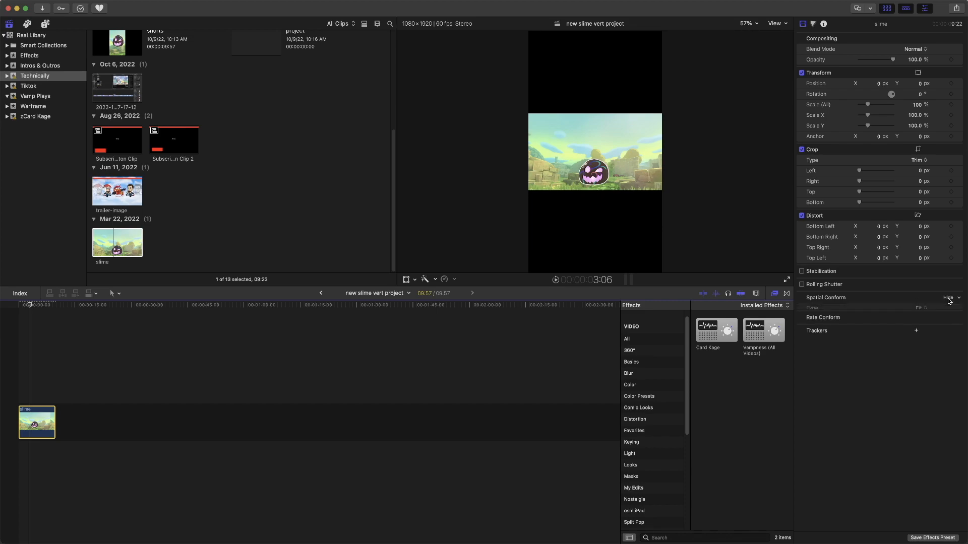
click(946, 298)
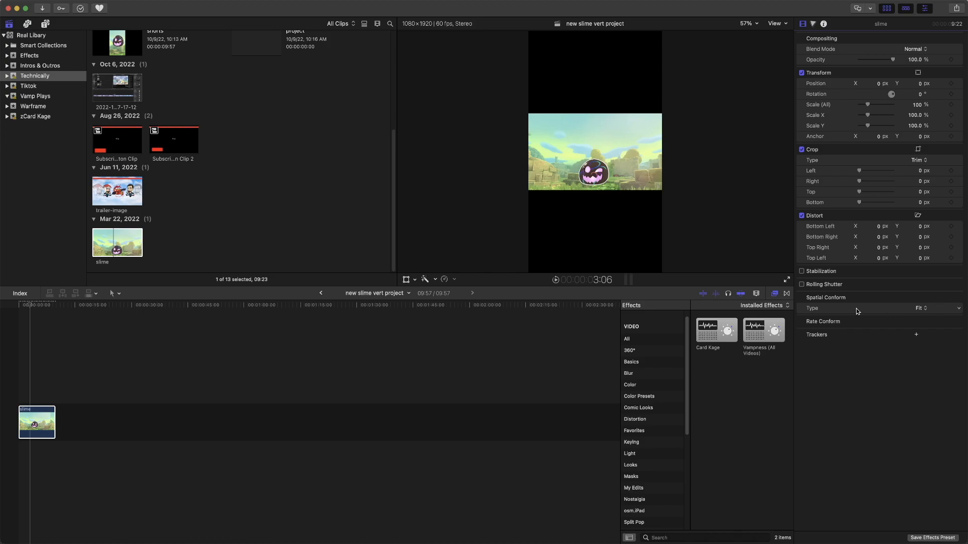
click(923, 309)
click(924, 320)
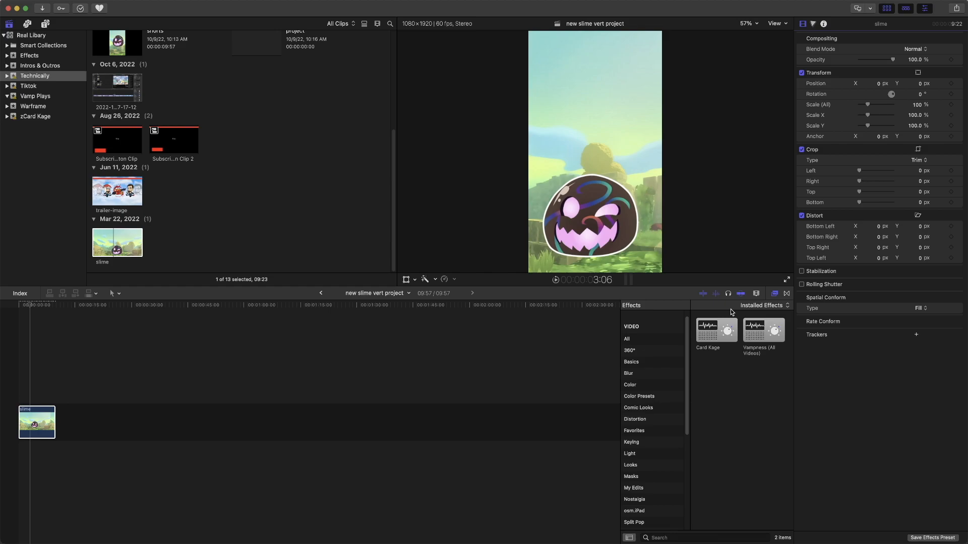
click(37, 423)
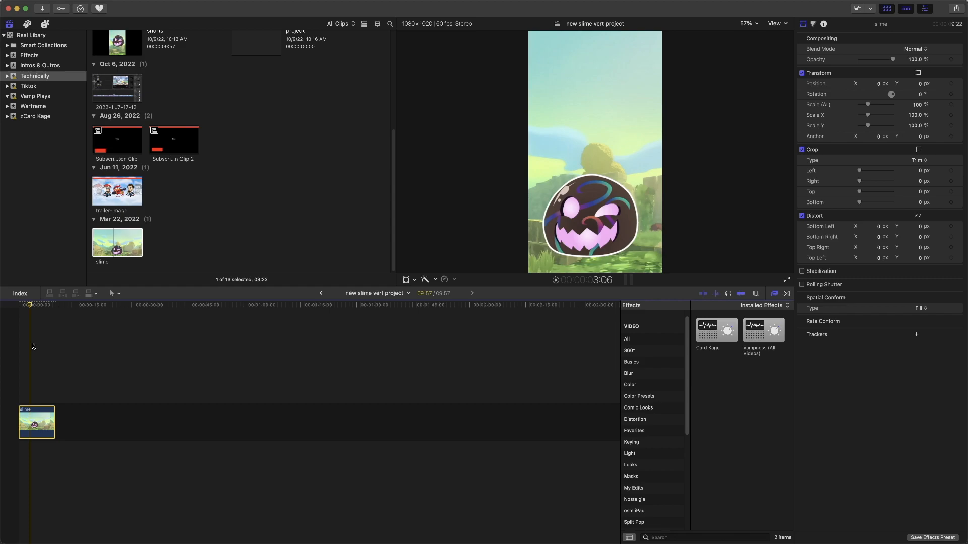
click(31, 305)
mouse_move(31, 306)
mouse_down()
mouse_move(19, 306)
mouse_move(28, 305)
mouse_up()
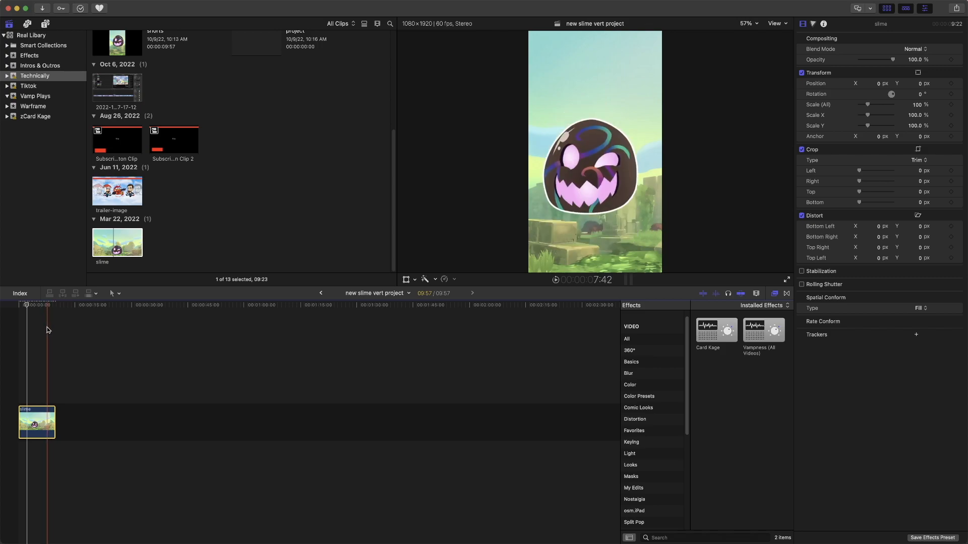
click(36, 312)
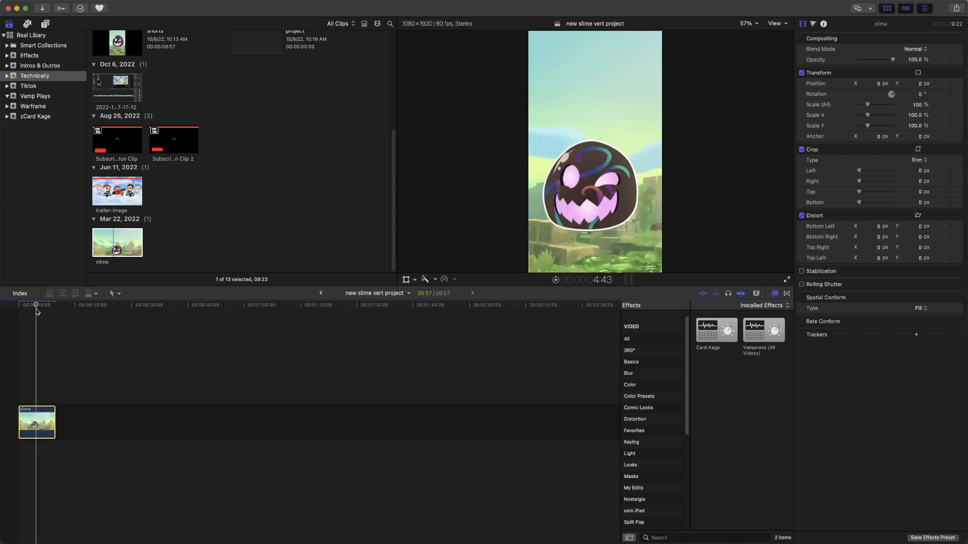
Add Youtube Shorts UI.png as a custom overlay in the viewer.
click(784, 26)
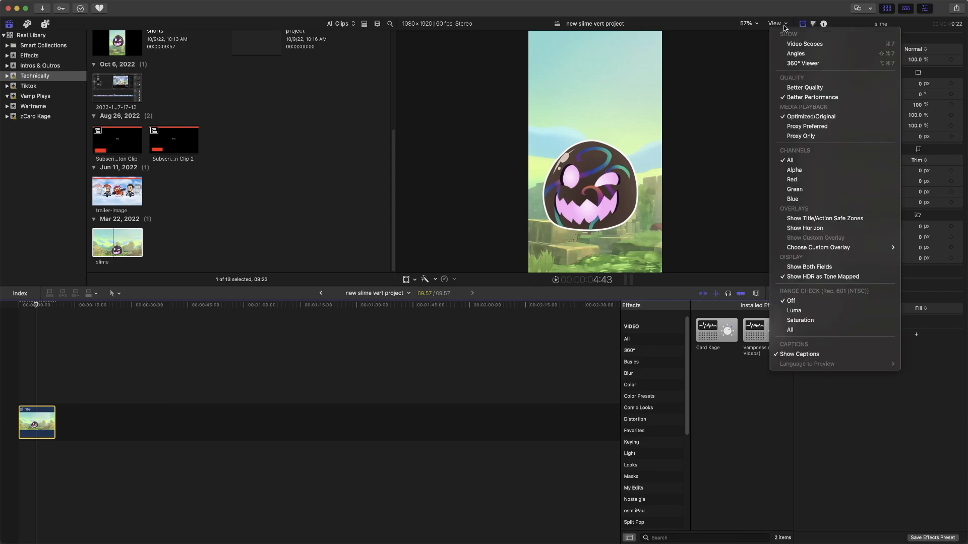
mouse_move(817, 251)
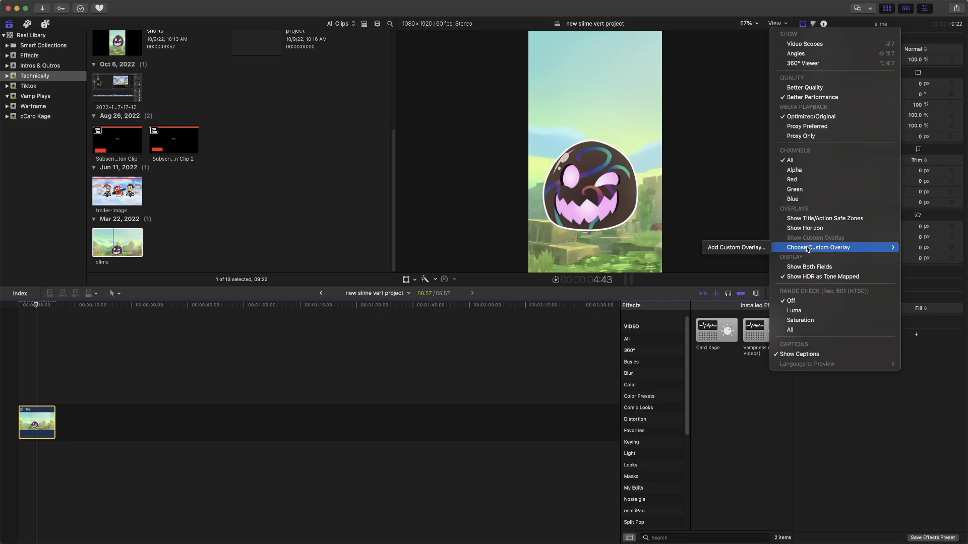
click(737, 248)
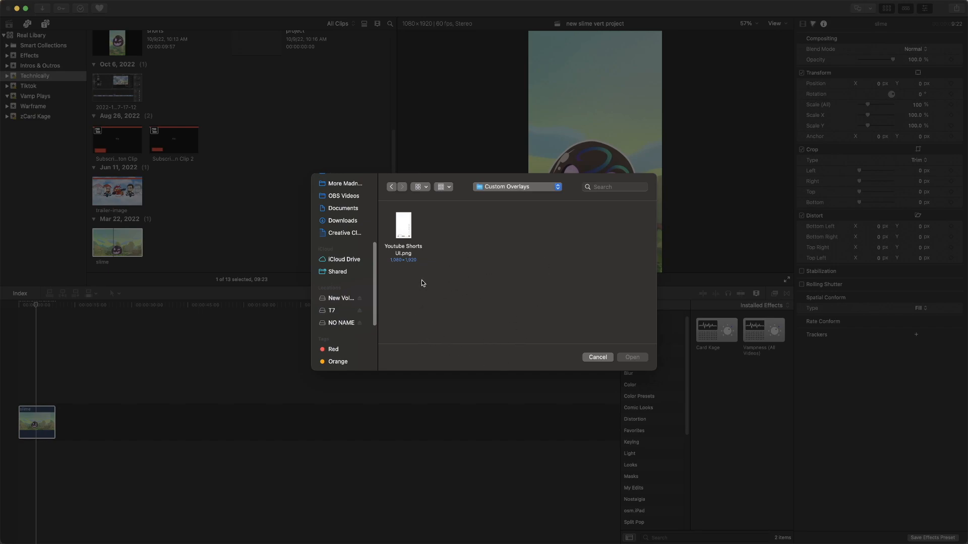
double_click(408, 247)
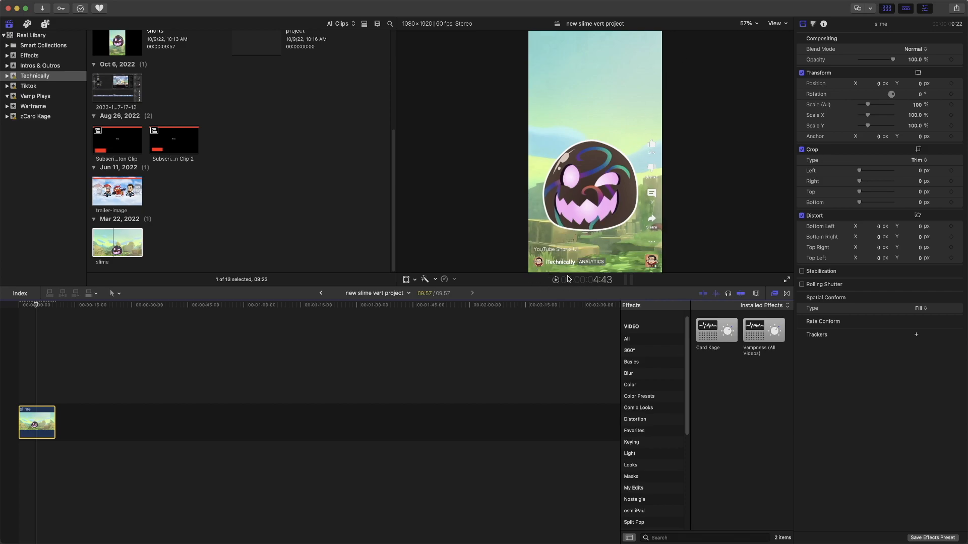
click(36, 336)
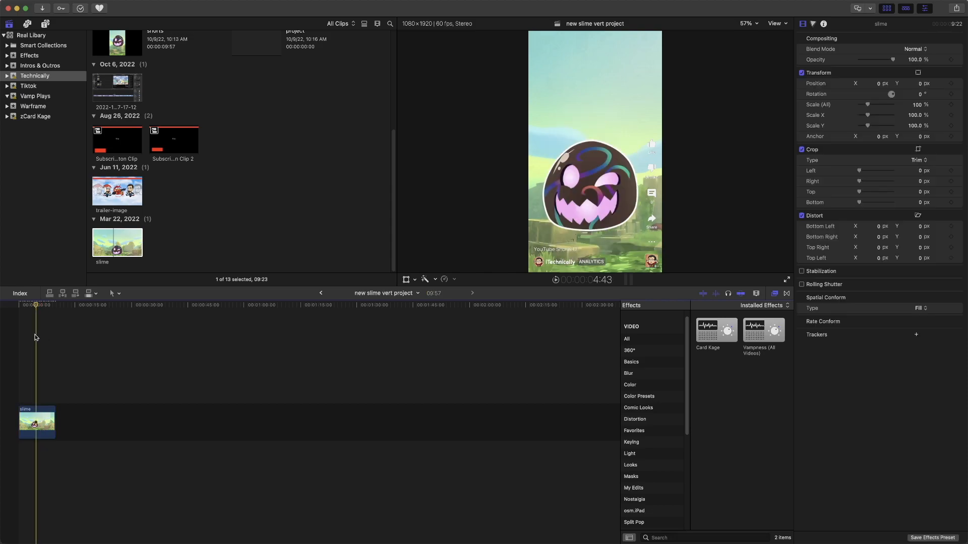